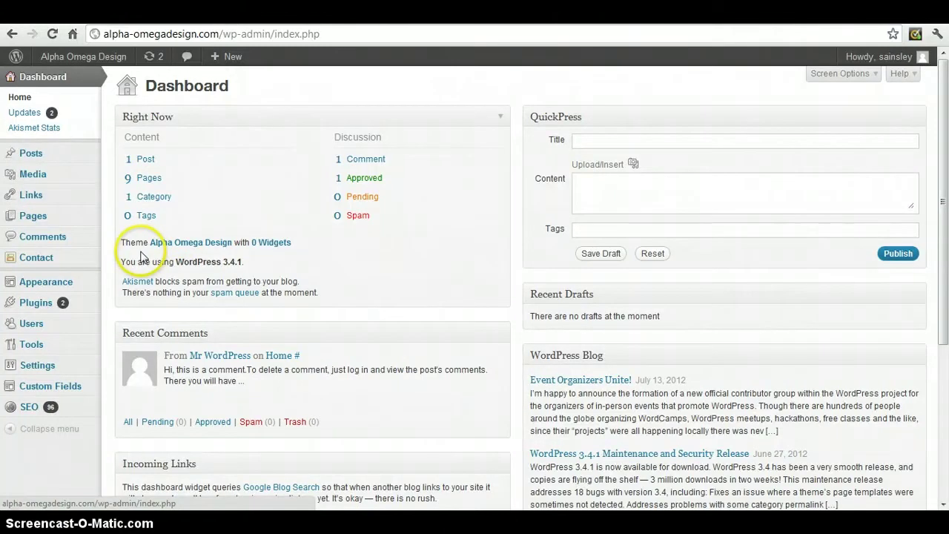
# Open the media library and look through the list of uploaded files from start to end.
pyautogui.moveTo(57, 174)
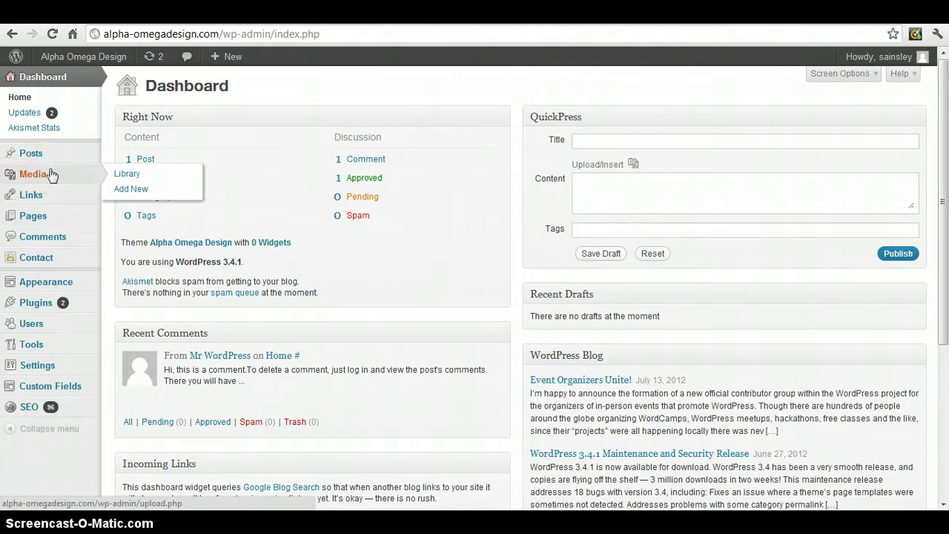
pyautogui.click(119, 174)
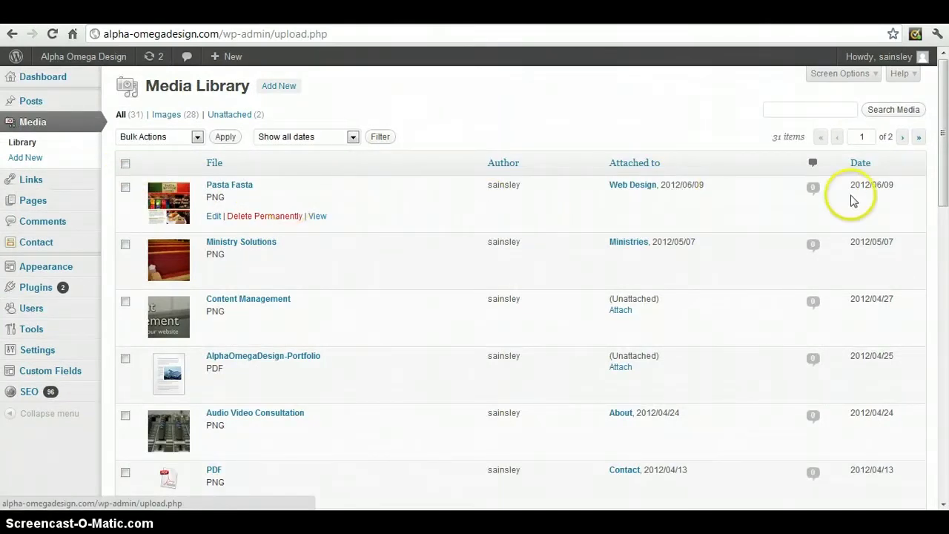
pyautogui.moveTo(941, 191); pyautogui.dragTo(943, 314)
pyautogui.moveTo(568, 220)
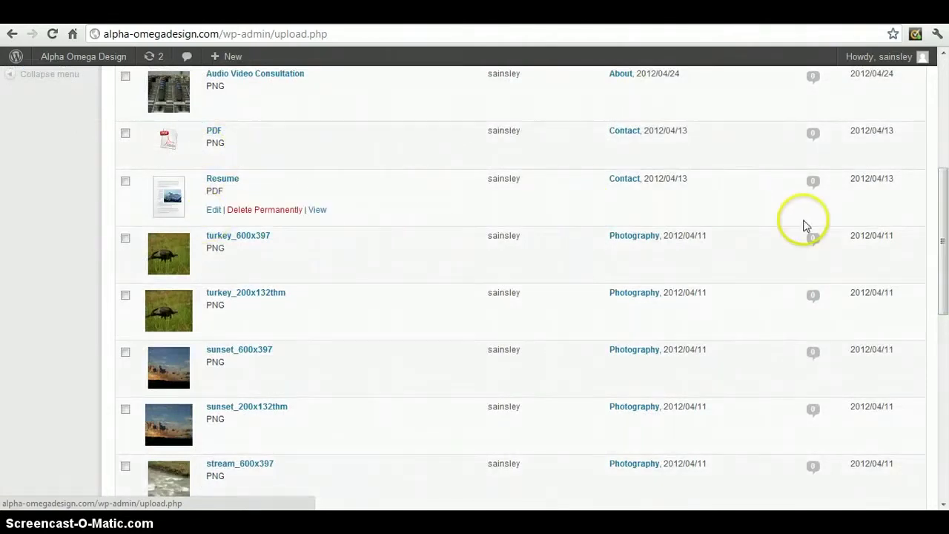
pyautogui.moveTo(943, 238); pyautogui.dragTo(945, 427)
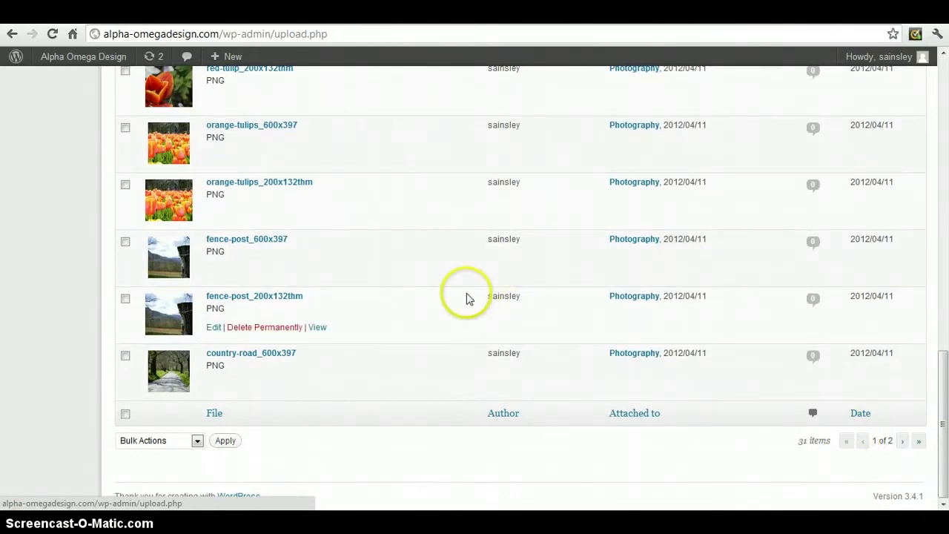
pyautogui.moveTo(943, 417); pyautogui.dragTo(940, 113)
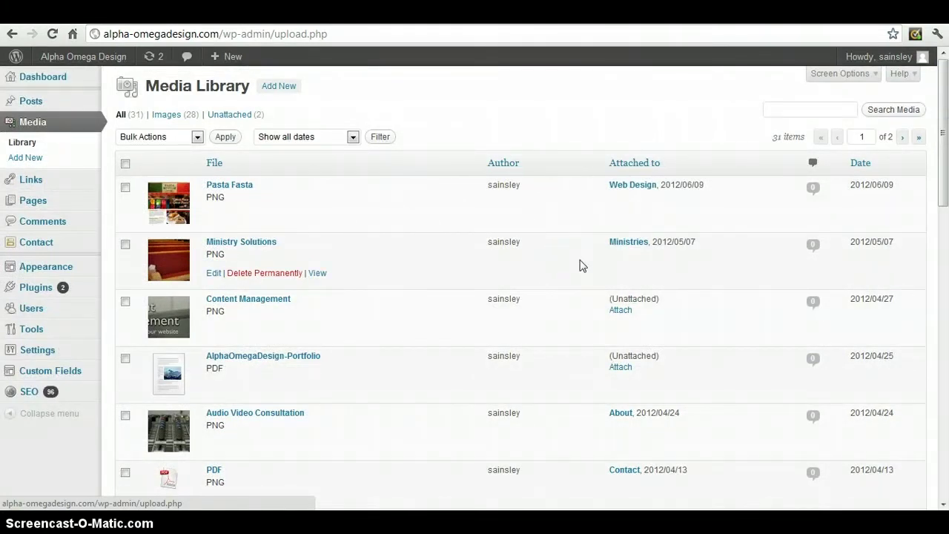
pyautogui.click(328, 269)
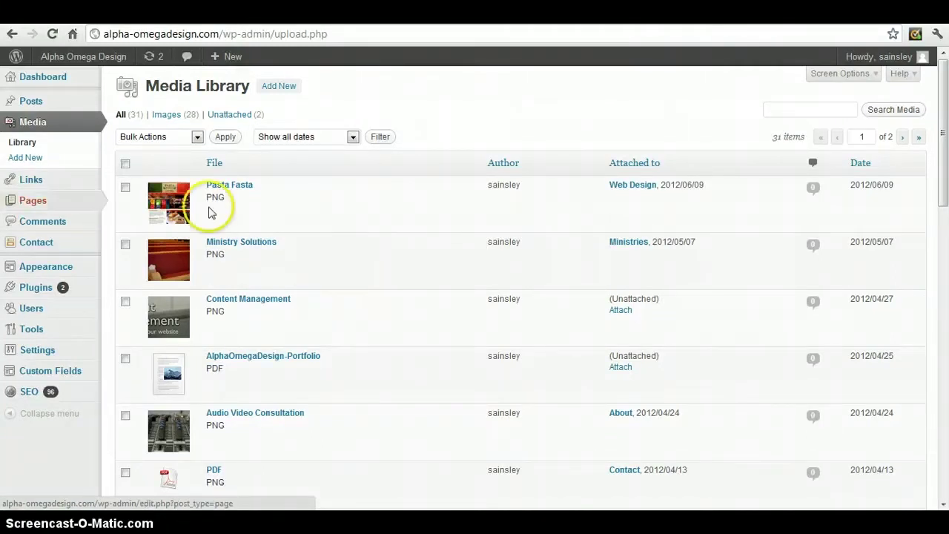
# Open the Photography page for editing from the list of all pages.
pyautogui.moveTo(77, 200)
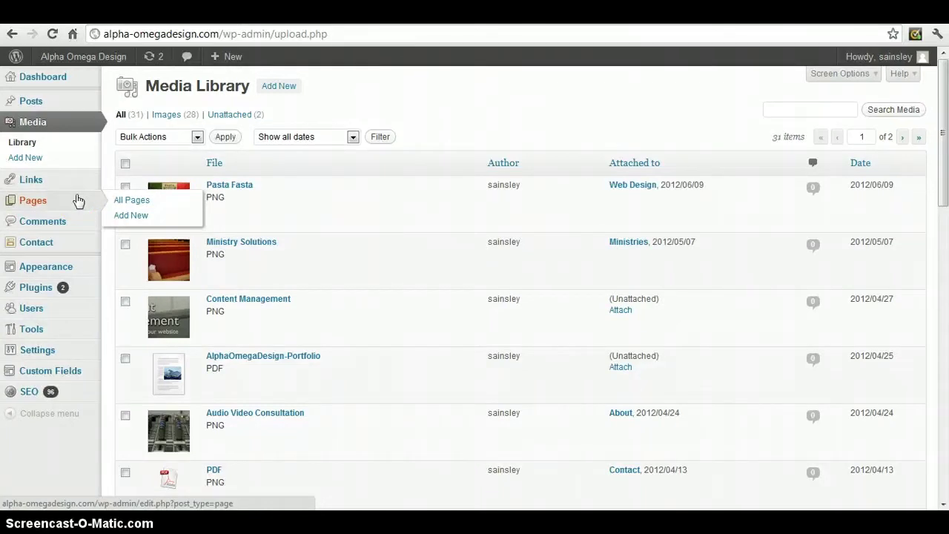
pyautogui.click(132, 201)
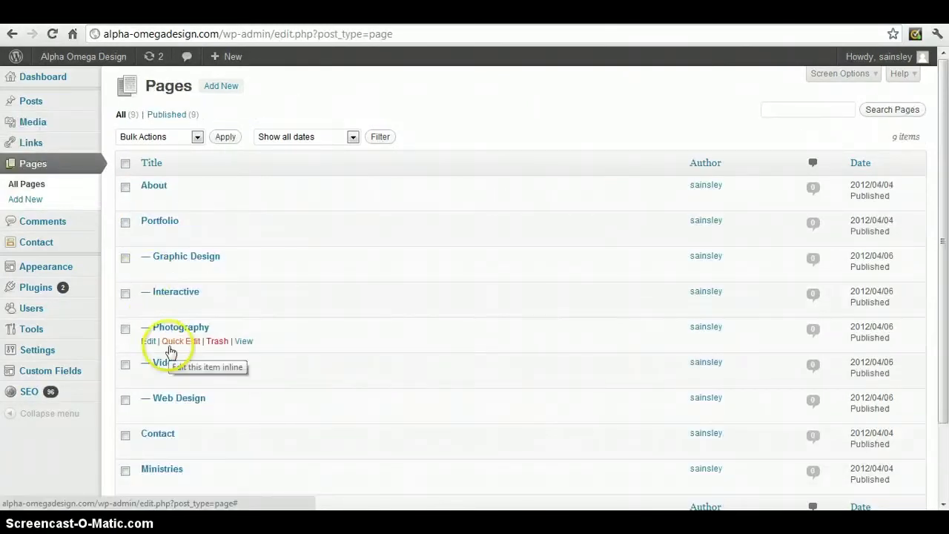
pyautogui.click(147, 344)
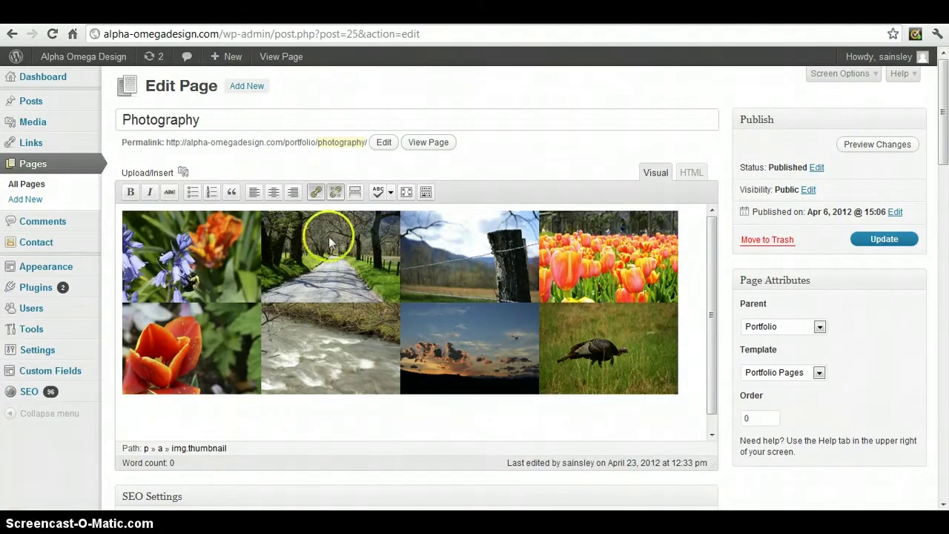
# Upload the picture DSC03338.JPG from the computer's Demo Pictures folder to the Photography page's media.
pyautogui.click(165, 173)
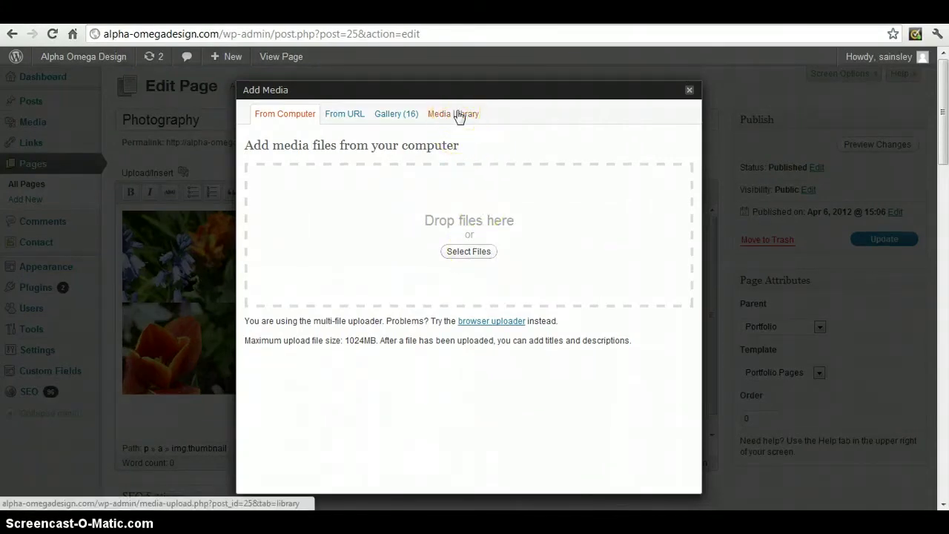
pyautogui.click(478, 252)
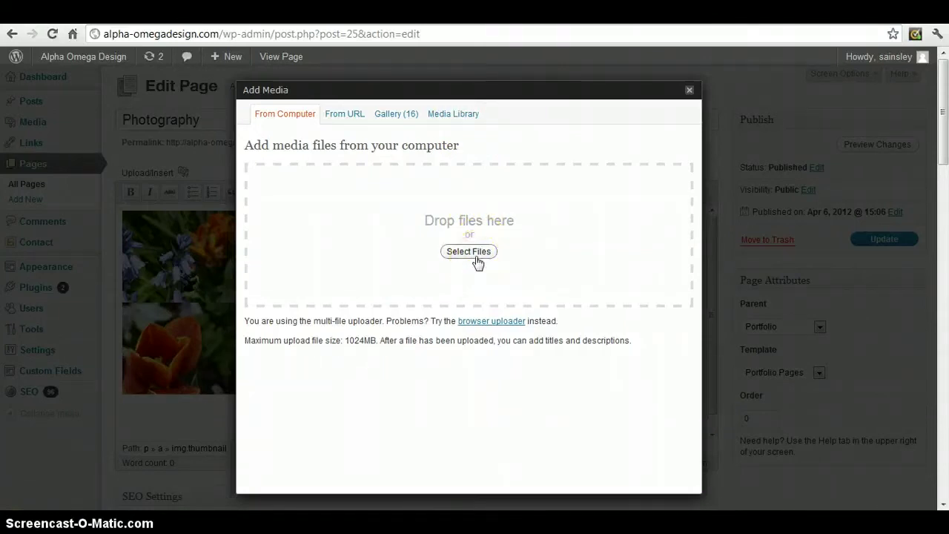
pyautogui.click(476, 256)
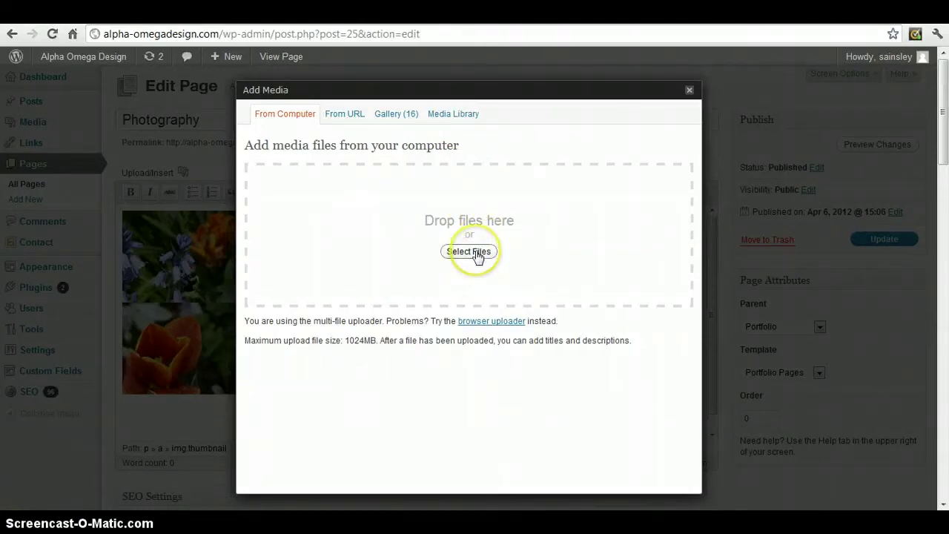
pyautogui.click(477, 255)
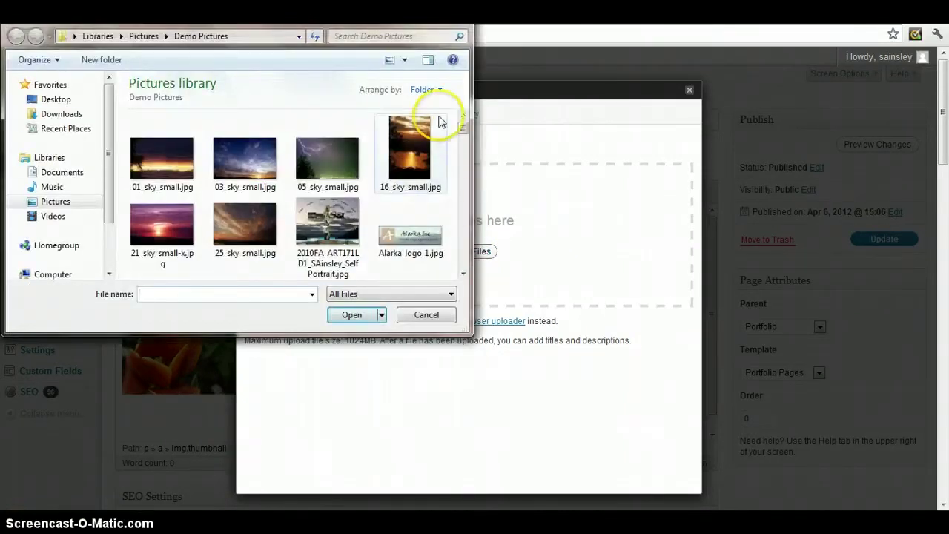
pyautogui.moveTo(465, 127); pyautogui.dragTo(464, 202)
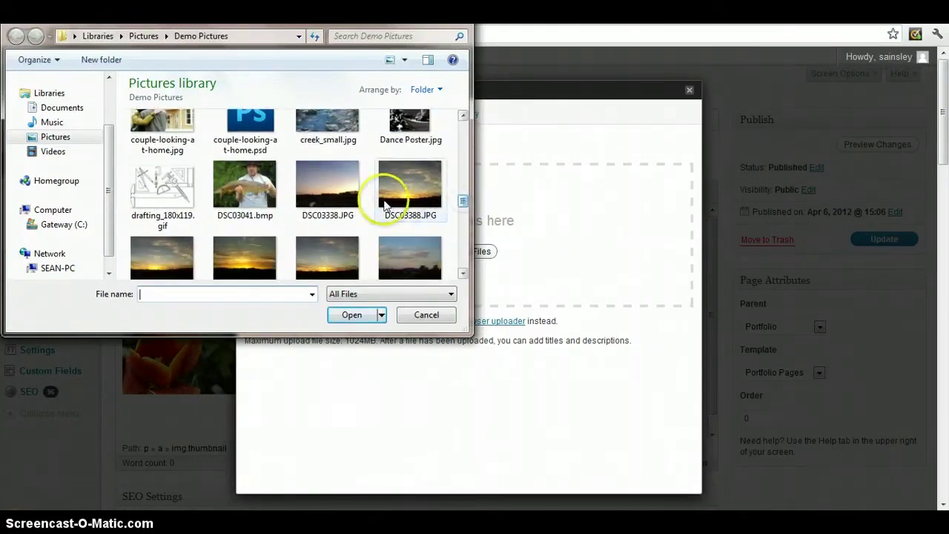
pyautogui.click(342, 201)
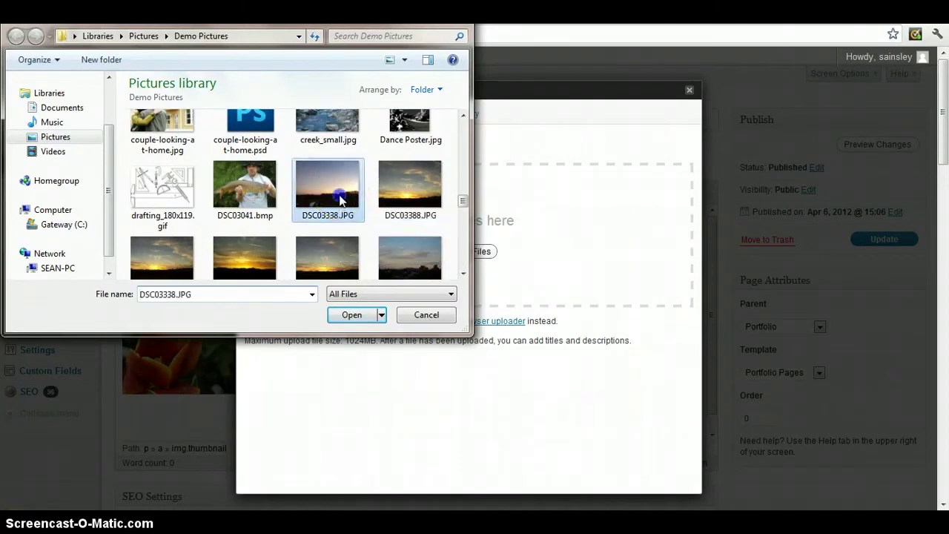
pyautogui.click(352, 314)
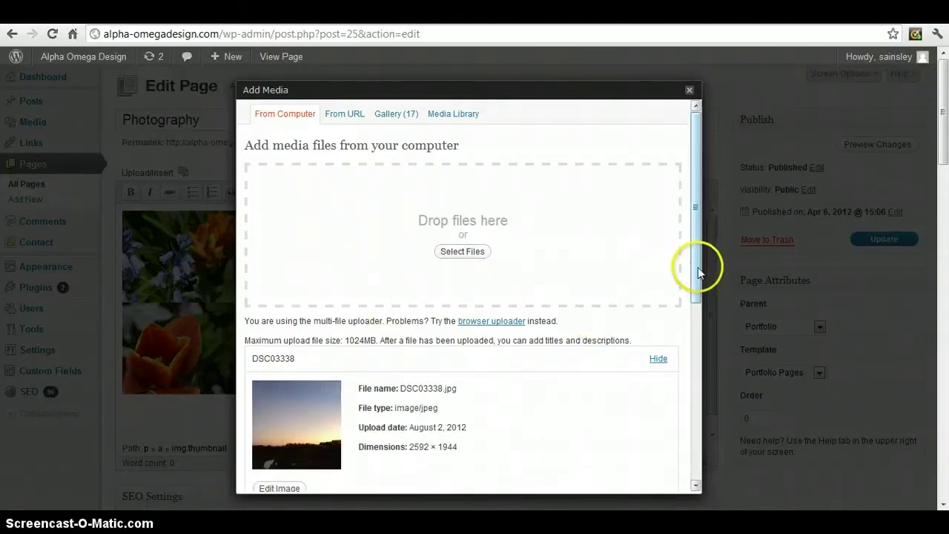
# Change the title of the uploaded DSC03338 image to "Sunset".
pyautogui.moveTo(697, 269); pyautogui.dragTo(718, 404)
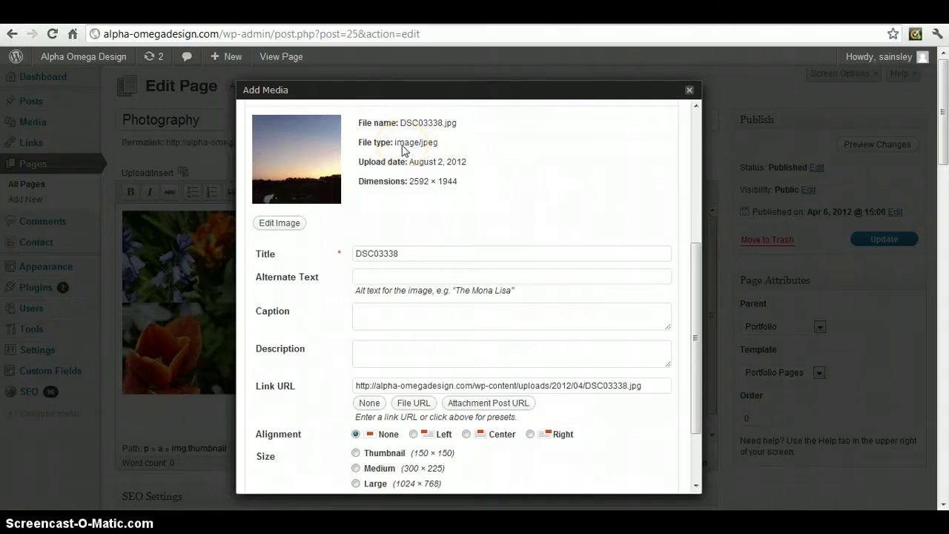
pyautogui.click(434, 200)
pyautogui.click(404, 253)
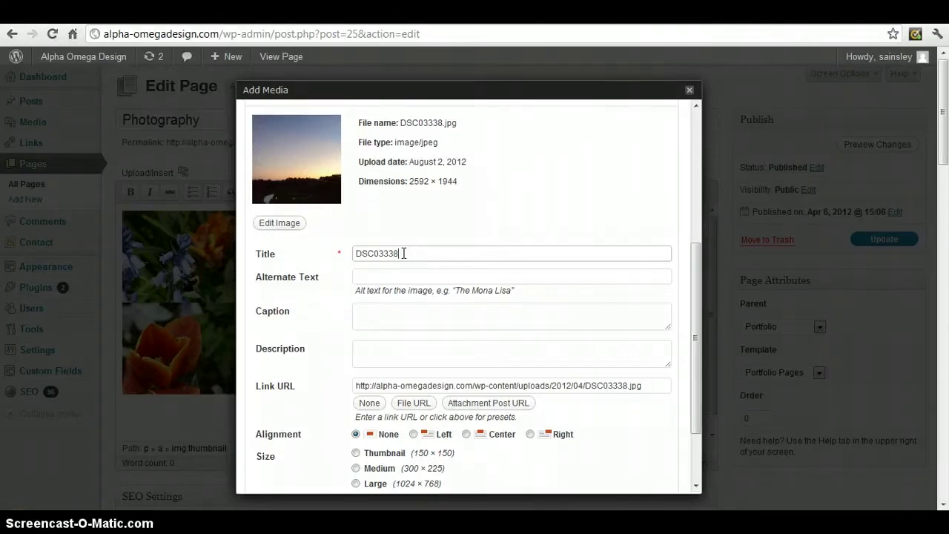
pyautogui.moveTo(403, 253); pyautogui.dragTo(348, 254)
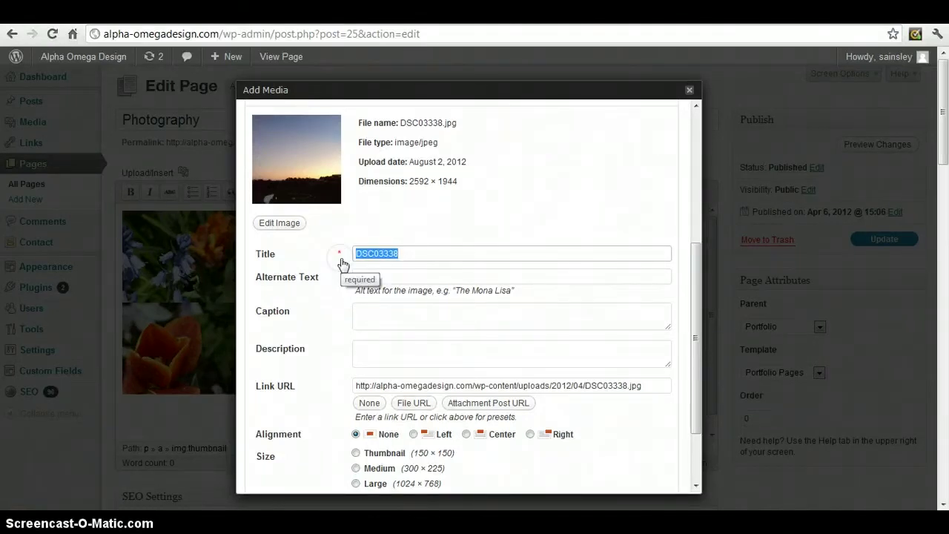
pyautogui.write('Sunset')
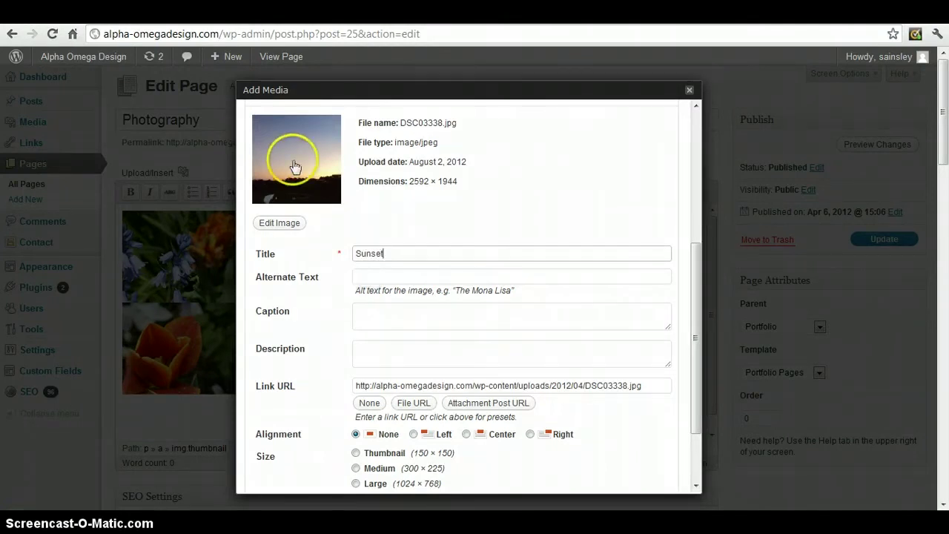
# Enter "A beautiful sunset" as the image's alternate text.
pyautogui.click(365, 275)
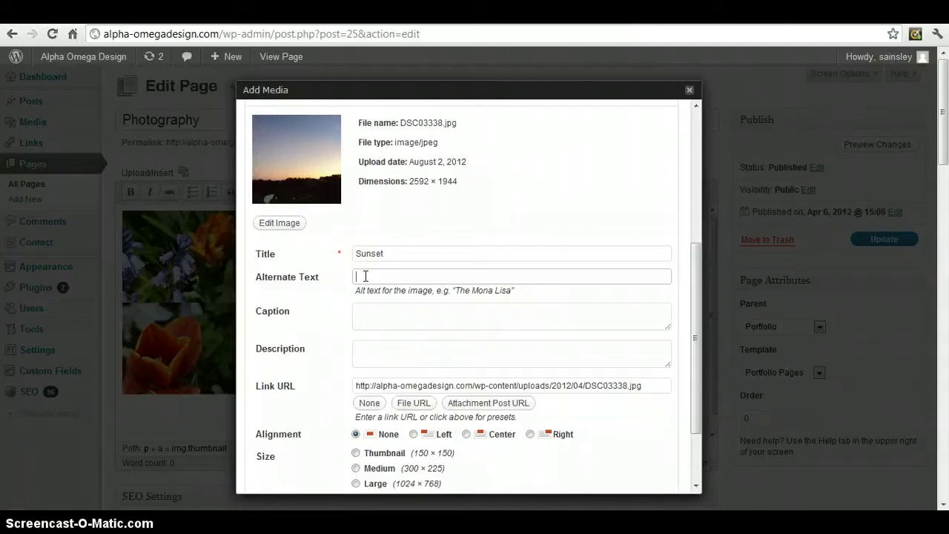
pyautogui.write('A')
pyautogui.write(' lea')
pyautogui.write('utiful')
pyautogui.write(' sunset')
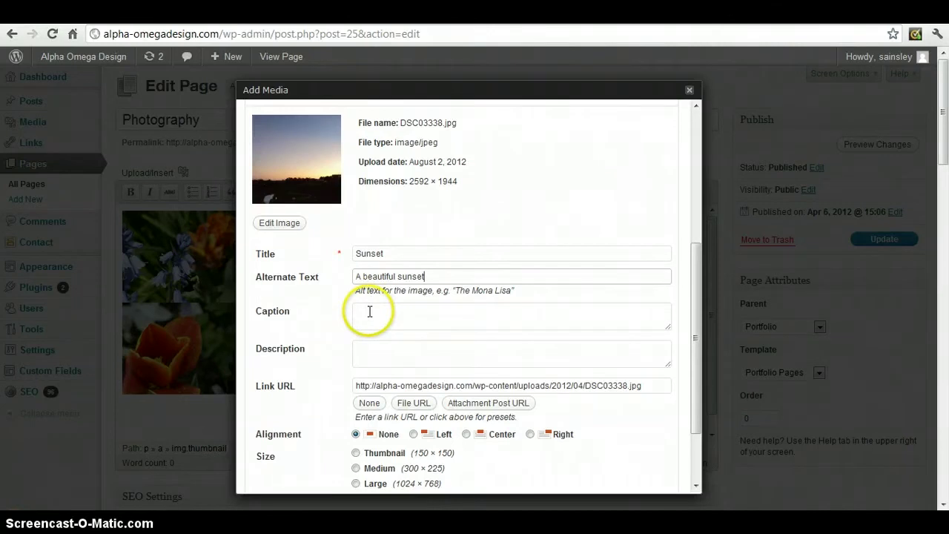
# Set the image's link URL to None and review its alignment and size options.
pyautogui.click(368, 403)
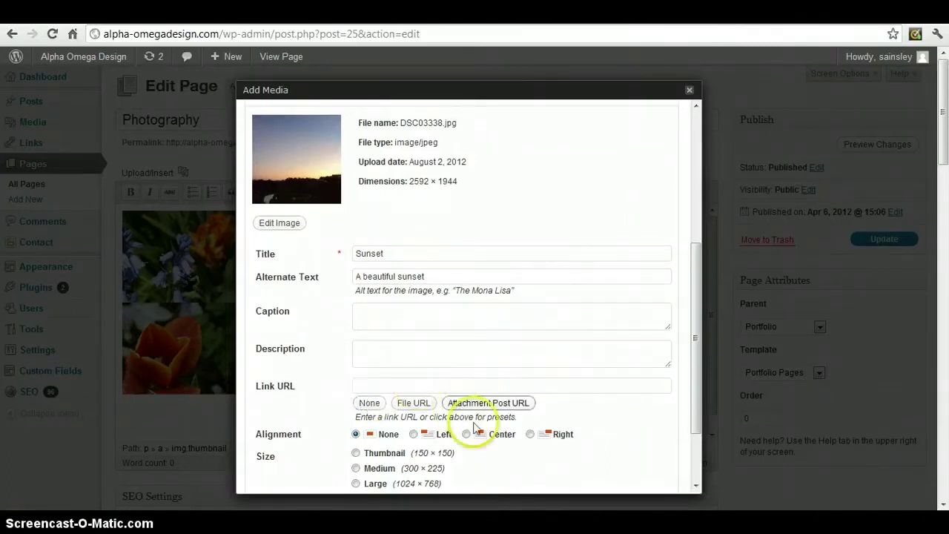
pyautogui.moveTo(696, 384)
pyautogui.mouseDown()
pyautogui.moveTo(694, 417)
pyautogui.moveTo(699, 397)
pyautogui.mouseUp()
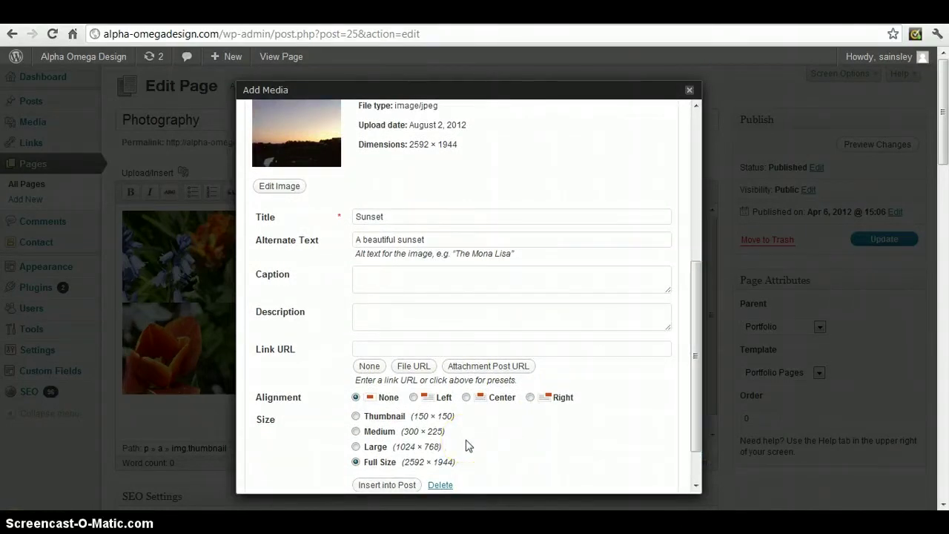
pyautogui.click(418, 398)
pyautogui.moveTo(698, 405)
pyautogui.mouseDown()
pyautogui.moveTo(698, 425)
pyautogui.moveTo(698, 406)
pyautogui.moveTo(700, 413)
pyautogui.mouseUp()
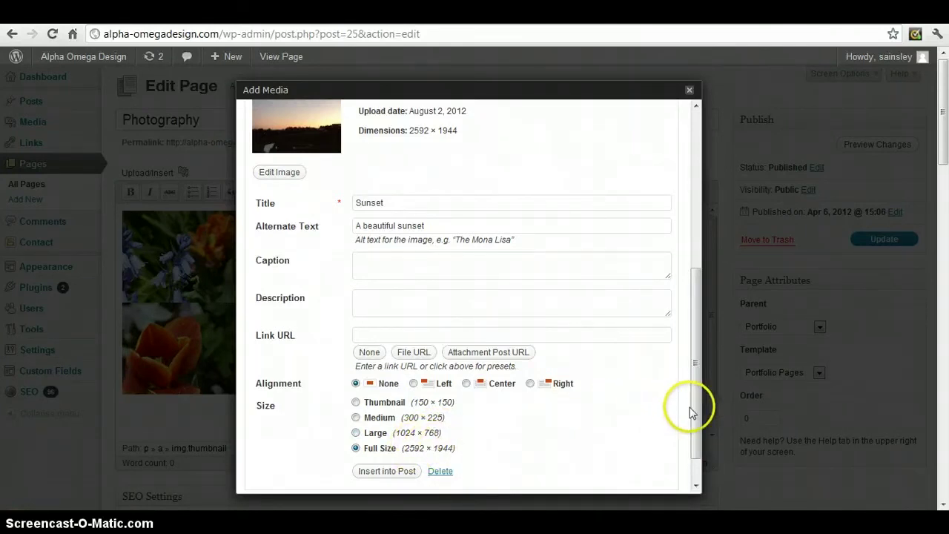
# Open the uploaded sunset picture in the image editor and look over the available editing options.
pyautogui.moveTo(695, 403); pyautogui.dragTo(692, 367)
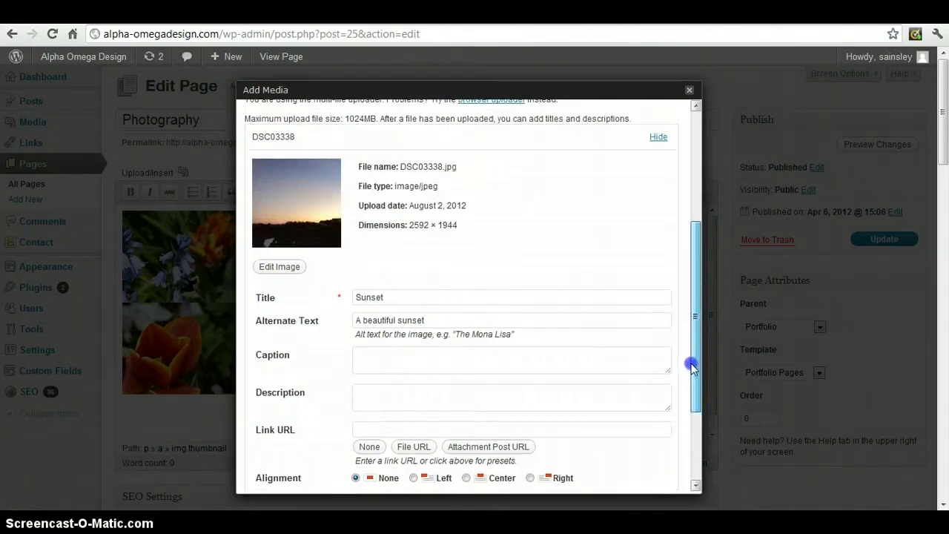
pyautogui.click(296, 274)
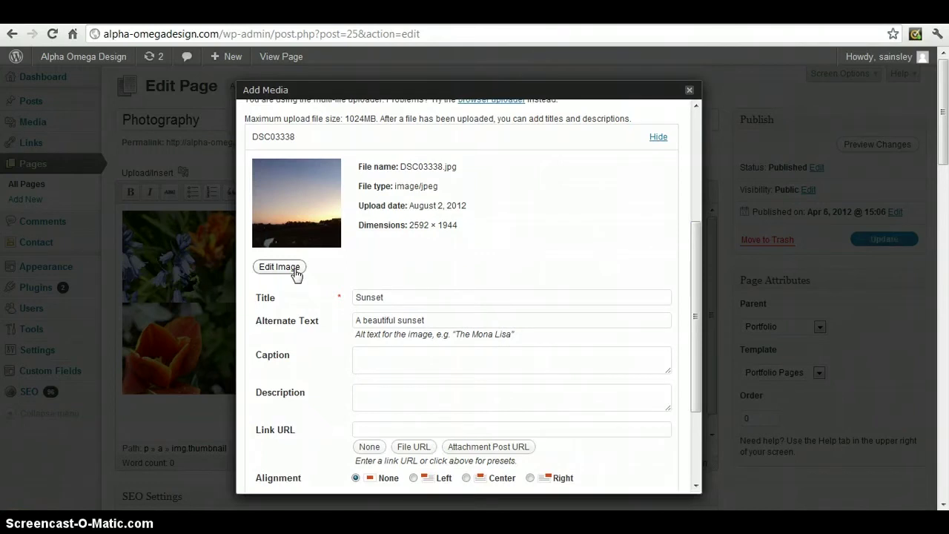
pyautogui.click(288, 268)
pyautogui.click(287, 268)
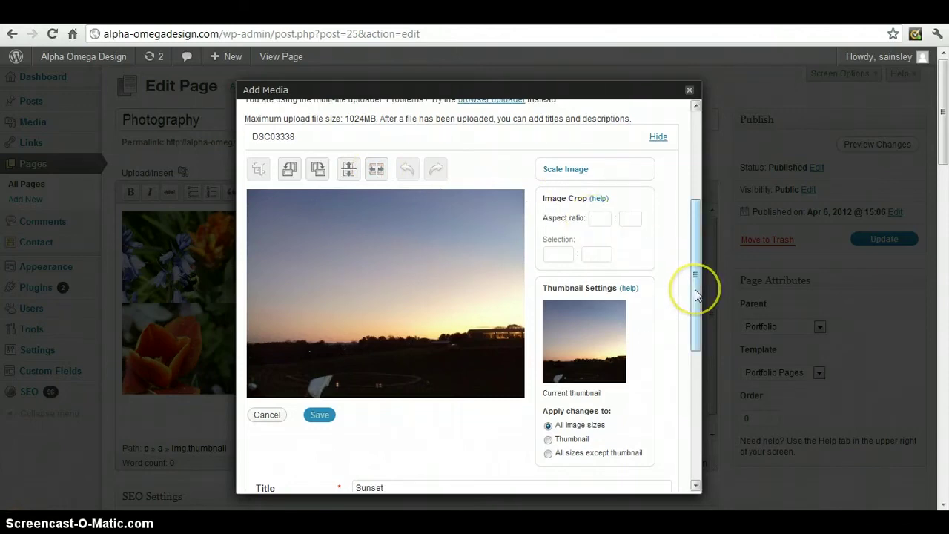
pyautogui.moveTo(696, 293); pyautogui.dragTo(700, 398)
pyautogui.moveTo(700, 398); pyautogui.dragTo(704, 292)
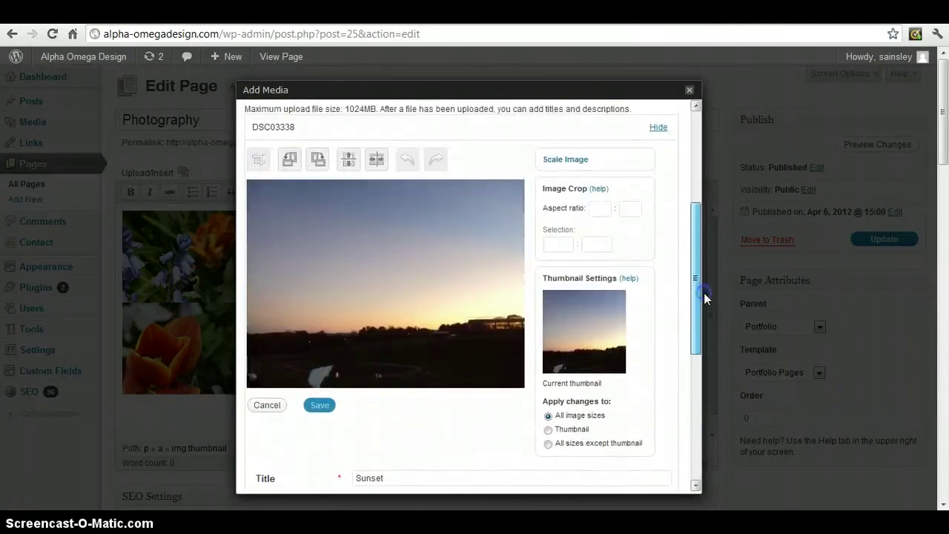
# Scale the sunset image proportionally to a width of 350 pixels.
pyautogui.click(576, 165)
pyautogui.click(574, 164)
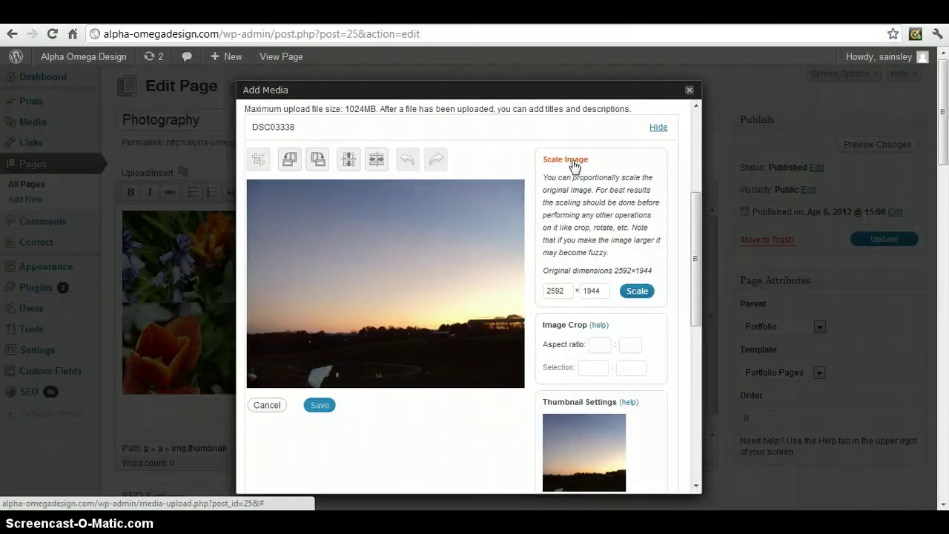
pyautogui.click(569, 290)
pyautogui.moveTo(569, 291); pyautogui.dragTo(534, 250)
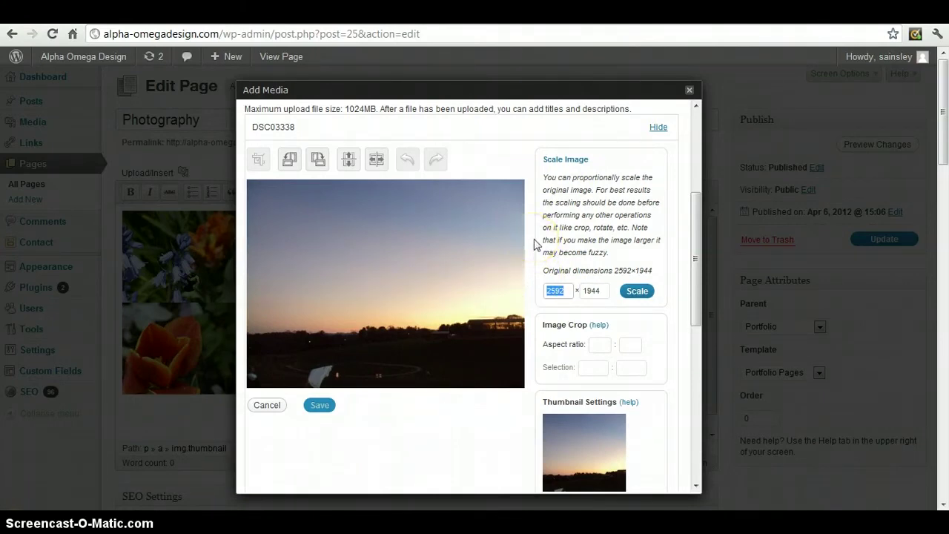
pyautogui.write('350')
pyautogui.click(556, 290)
pyautogui.doubleClick(553, 290)
pyautogui.write('488')
pyautogui.moveTo(564, 291); pyautogui.dragTo(527, 292)
pyautogui.write('350')
pyautogui.click(635, 292)
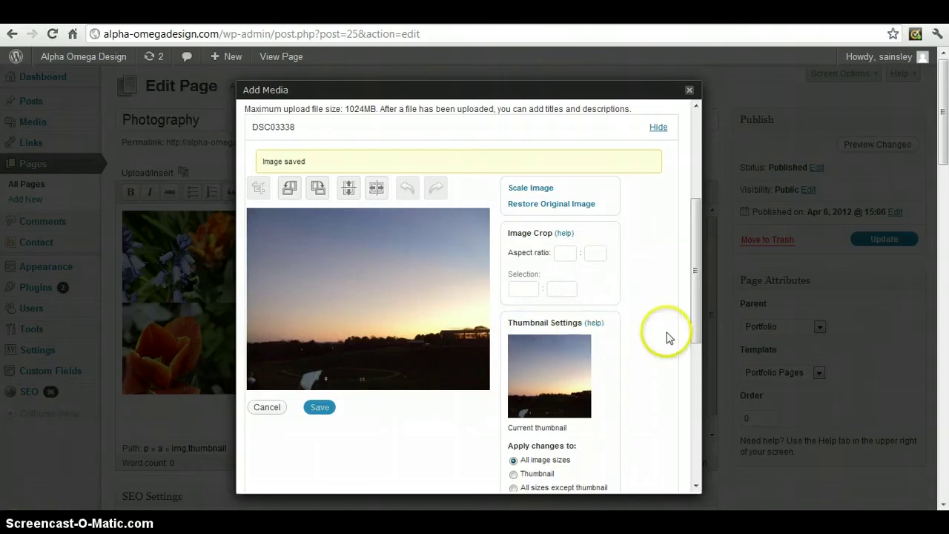
# Check the insertion settings of the scaled image and show the option for restoring the original image.
pyautogui.moveTo(695, 322); pyautogui.dragTo(710, 472)
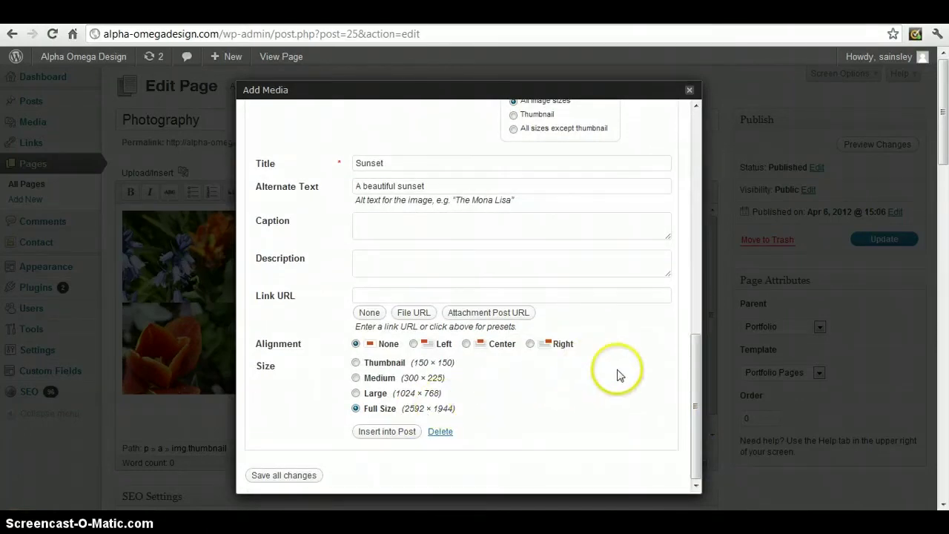
pyautogui.moveTo(694, 412); pyautogui.dragTo(690, 284)
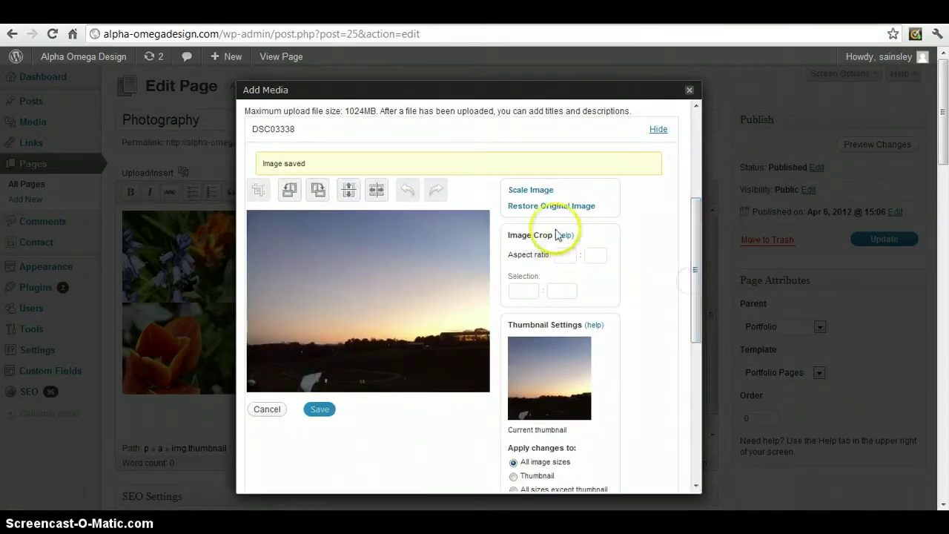
pyautogui.click(554, 206)
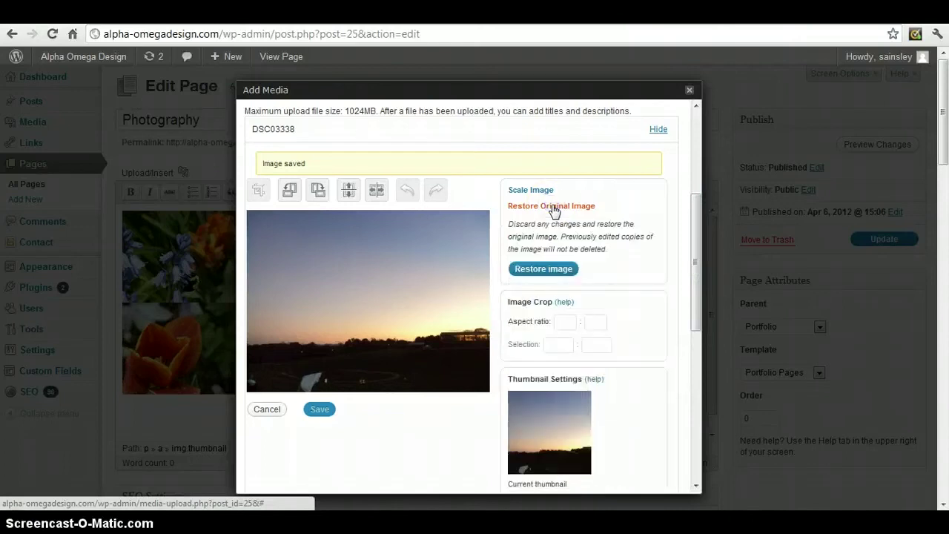
# Restore the sunset picture to its original, unscaled version in the image editor.
pyautogui.click(543, 269)
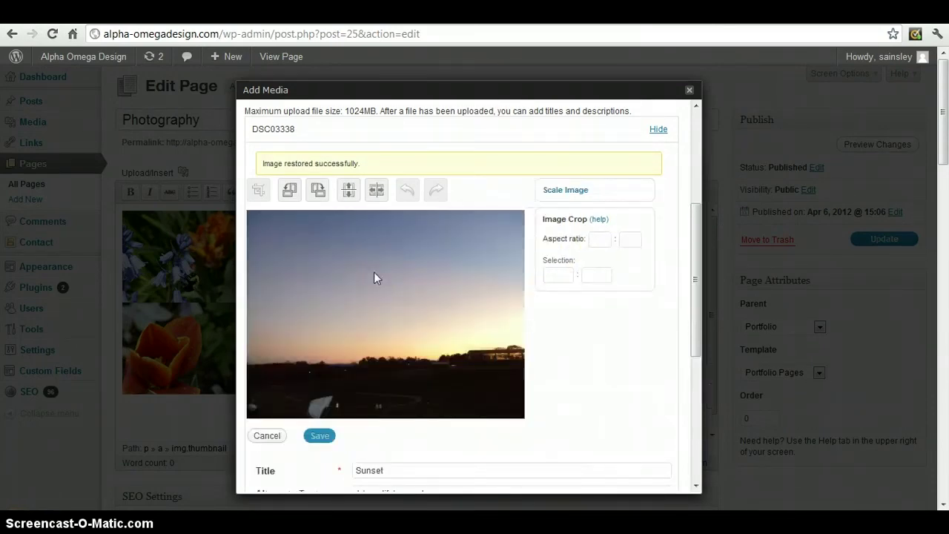
# Crop the restored sunset image to a selection of about 2054 by 1283 pixels covering its lower area.
pyautogui.click(284, 252)
pyautogui.click(248, 211)
pyautogui.moveTo(260, 222); pyautogui.dragTo(518, 413)
pyautogui.moveTo(420, 309); pyautogui.dragTo(417, 313)
pyautogui.moveTo(279, 244); pyautogui.dragTo(297, 271)
pyautogui.moveTo(412, 346); pyautogui.dragTo(408, 346)
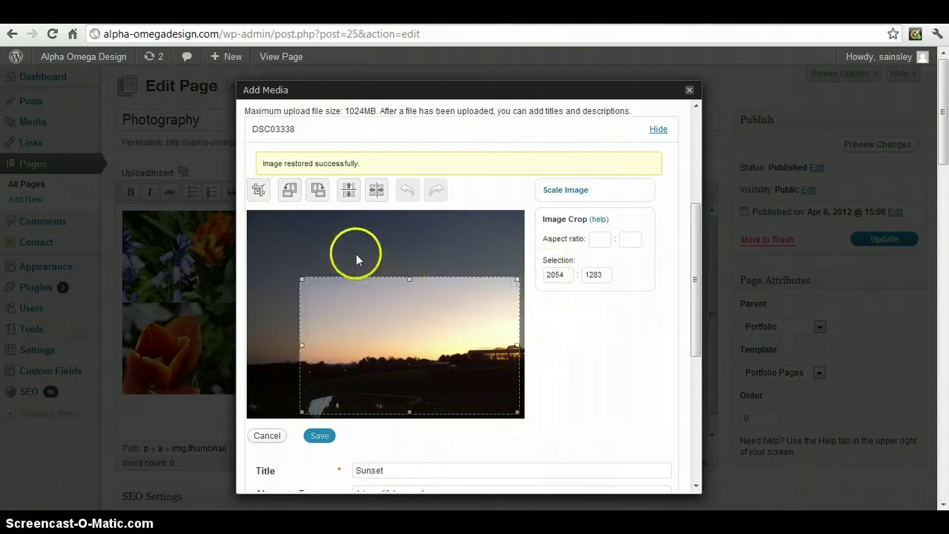
pyautogui.click(258, 191)
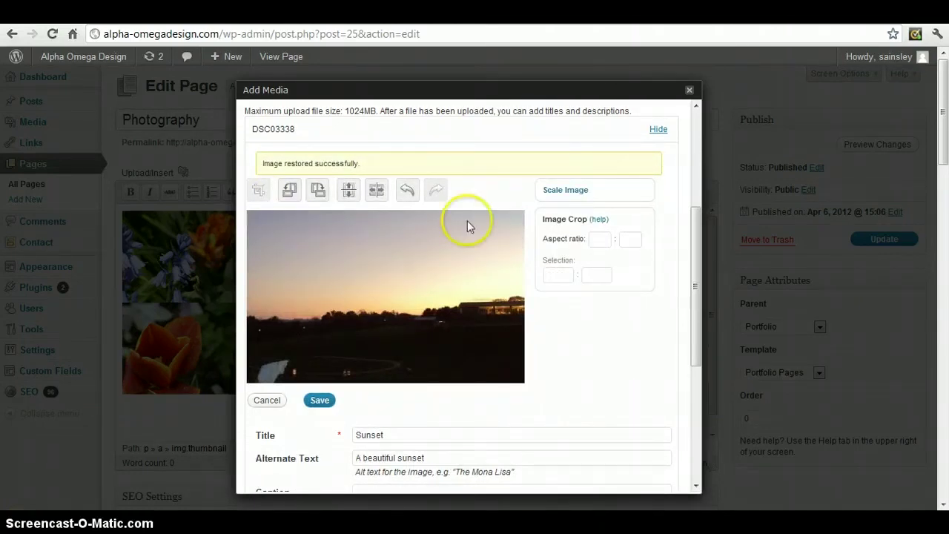
# Scale the original sunset image proportionally to a width of 250 pixels, discarding the unsaved crop.
pyautogui.click(562, 196)
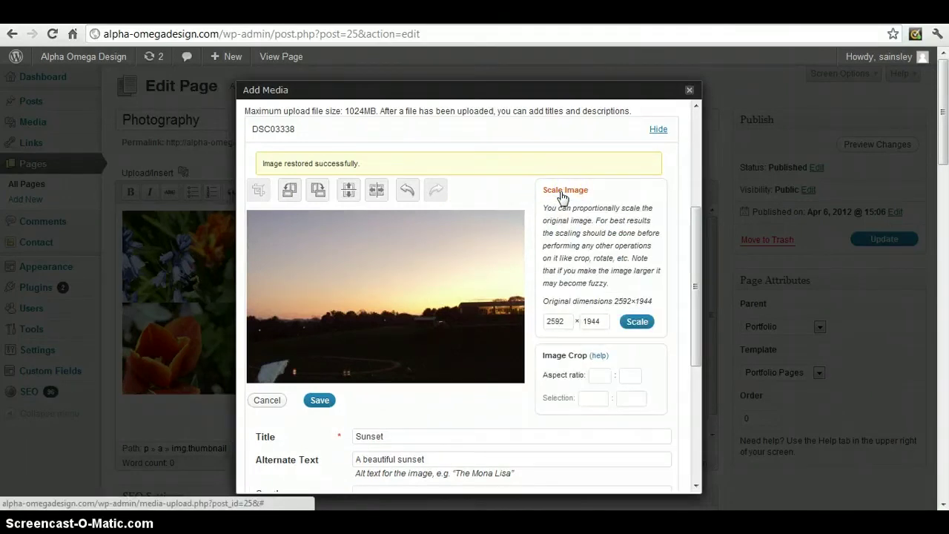
pyautogui.doubleClick(558, 321)
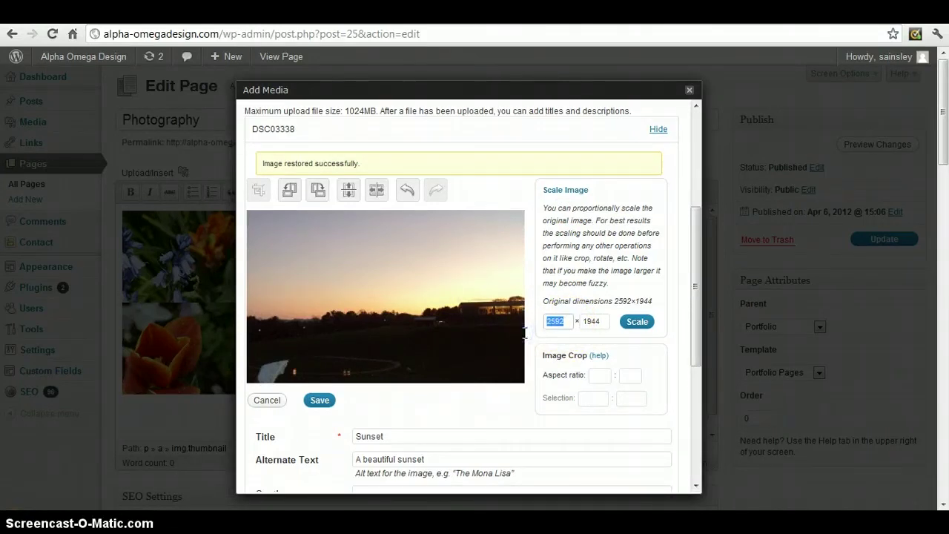
pyautogui.write('350')
pyautogui.click(639, 321)
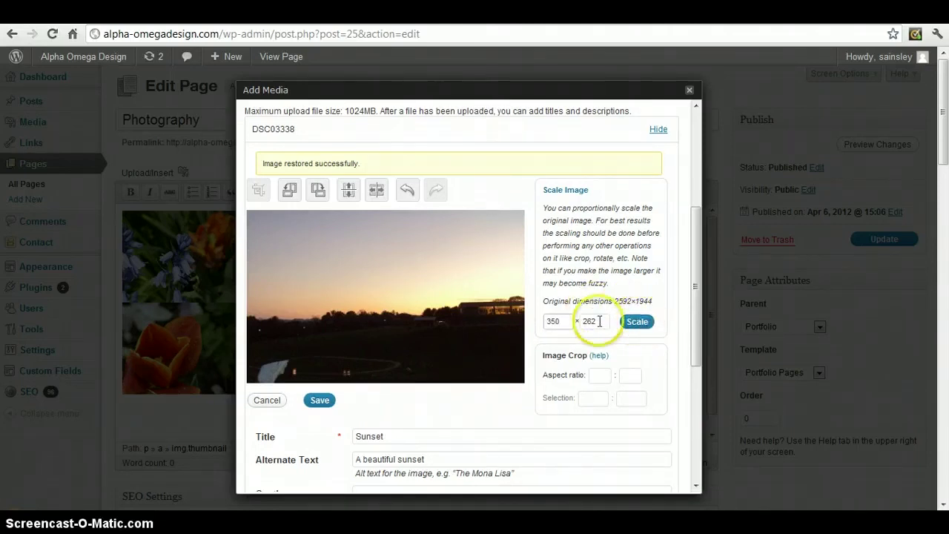
pyautogui.click(552, 321)
pyautogui.press('BackSpace')
pyautogui.write('2')
pyautogui.click(634, 321)
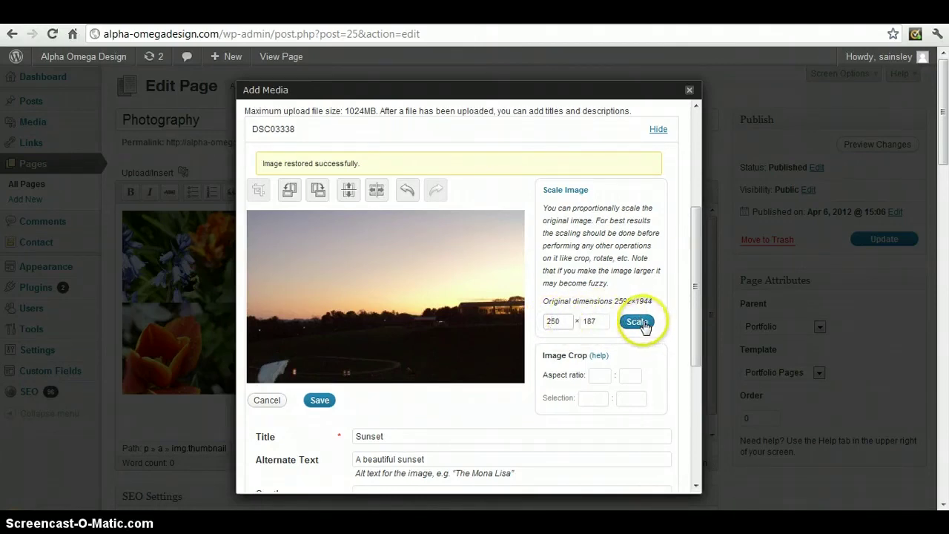
pyautogui.click(505, 288)
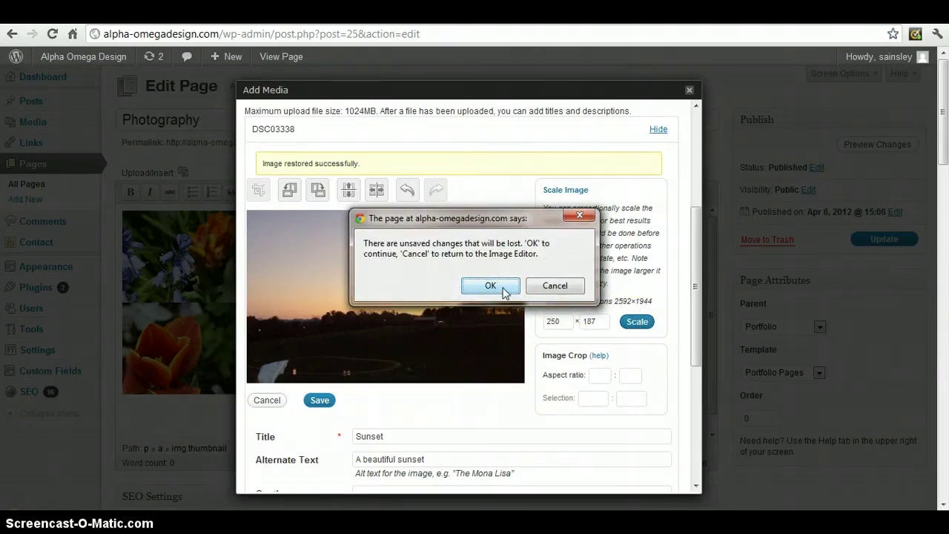
pyautogui.click(561, 286)
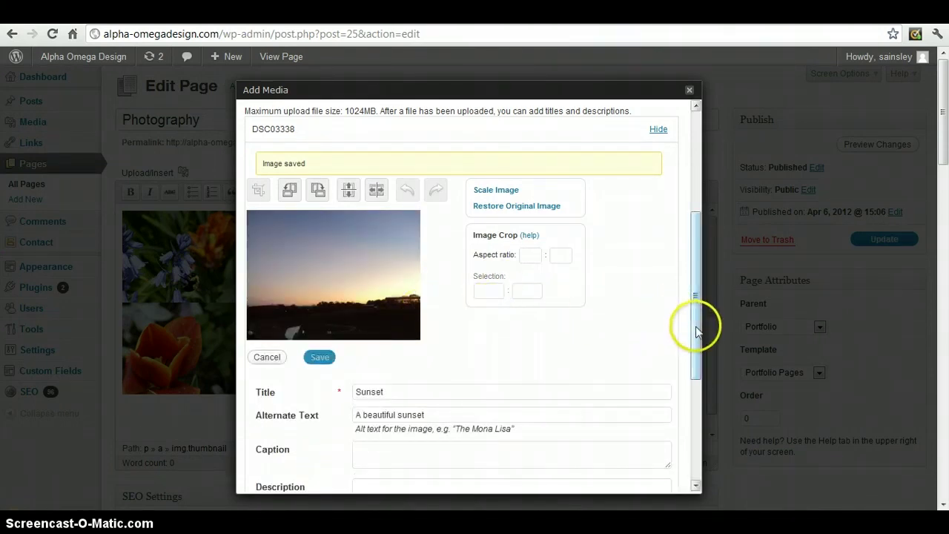
# Insert the scaled sunset image at full size into the Photography page below the existing pictures.
pyautogui.moveTo(697, 332); pyautogui.dragTo(690, 435)
pyautogui.click(398, 434)
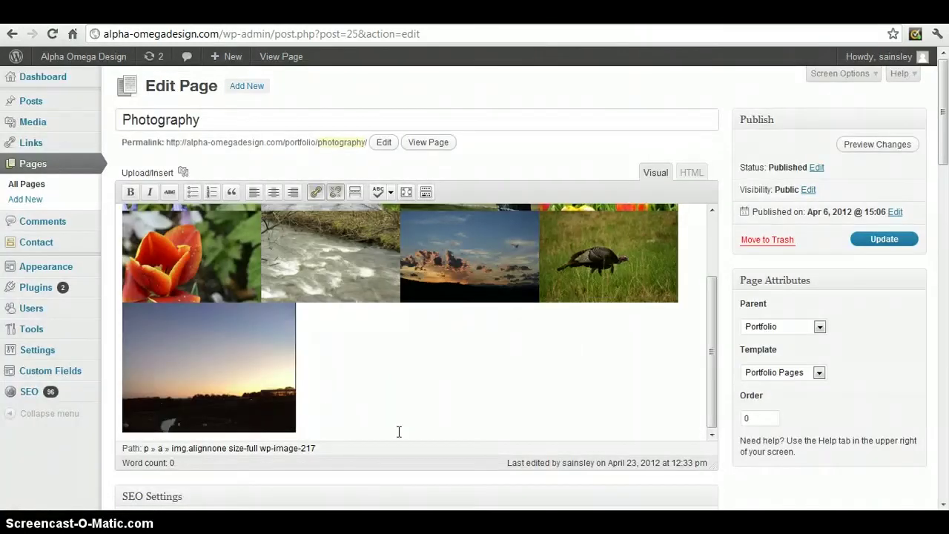
pyautogui.click(366, 419)
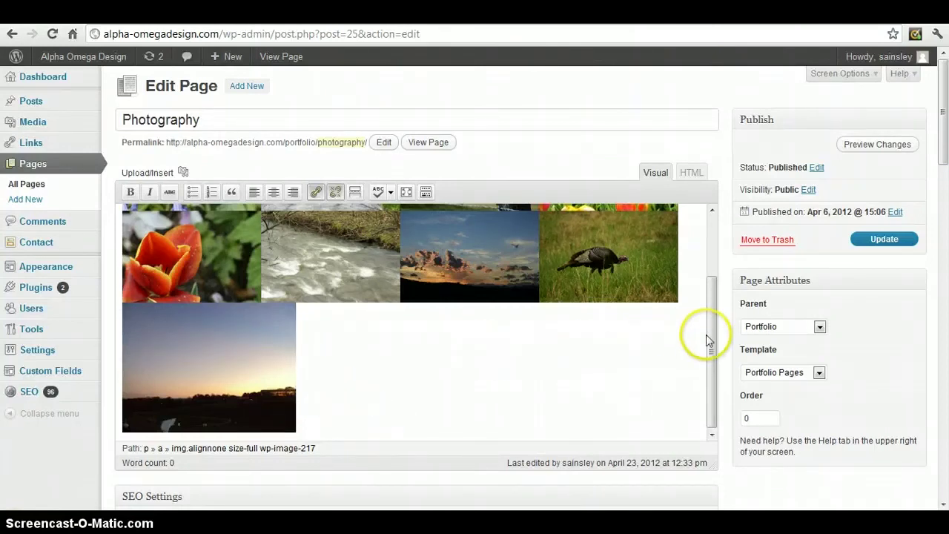
# Check the inserted sunset image in the page content and update the published Photography page.
pyautogui.moveTo(709, 337); pyautogui.dragTo(716, 408)
pyautogui.click(877, 243)
pyautogui.click(882, 240)
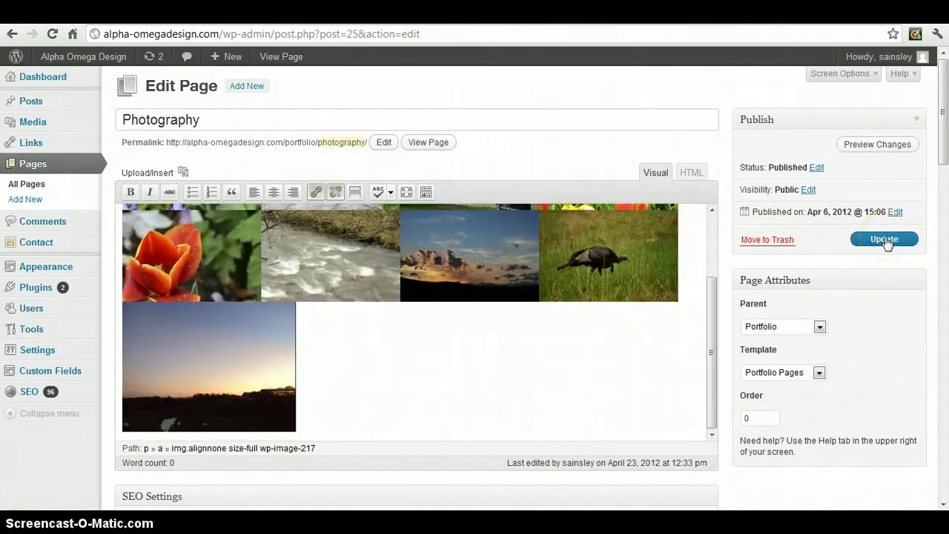
pyautogui.click(886, 240)
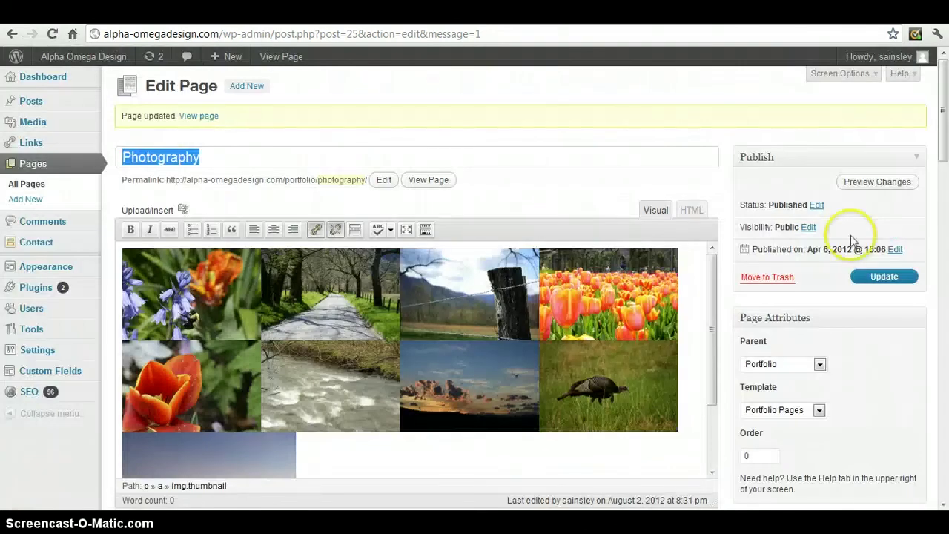
# Visit the live site and open the Photography gallery from its Portfolio page.
pyautogui.moveTo(83, 56)
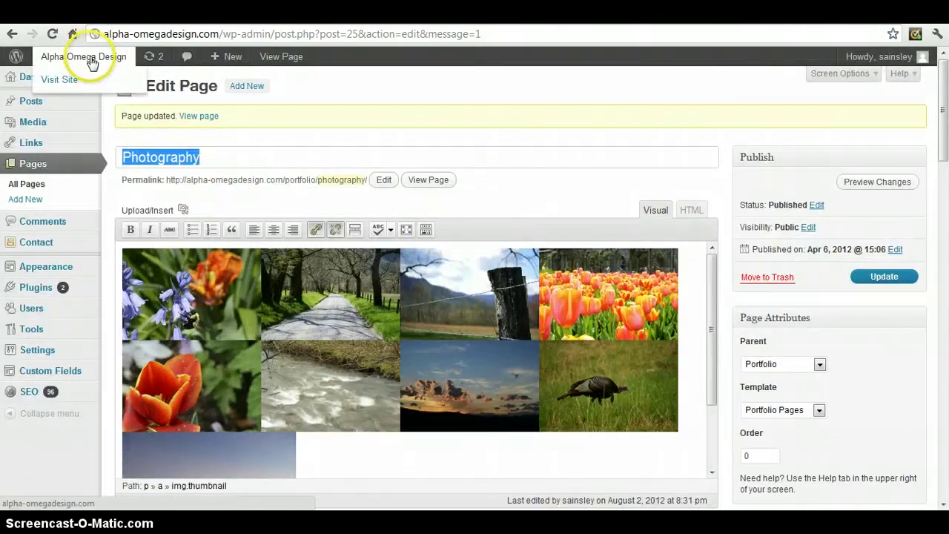
pyautogui.click(71, 80)
pyautogui.rightClick(71, 80)
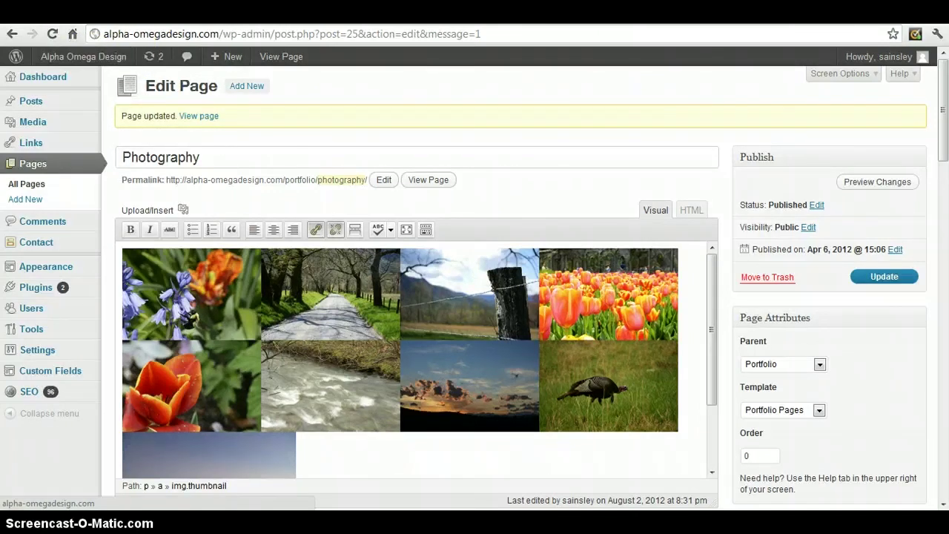
pyautogui.click(83, 57)
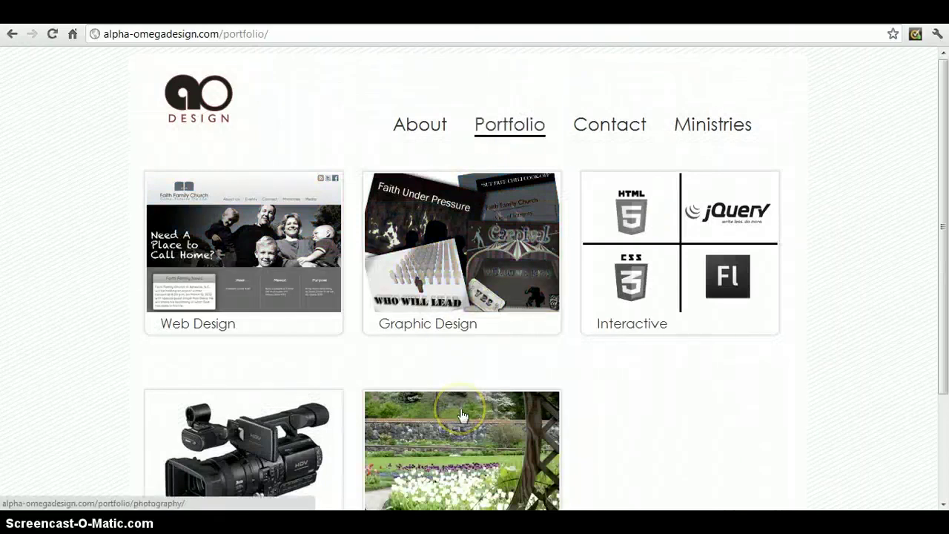
pyautogui.scroll(-2, 461, 415)
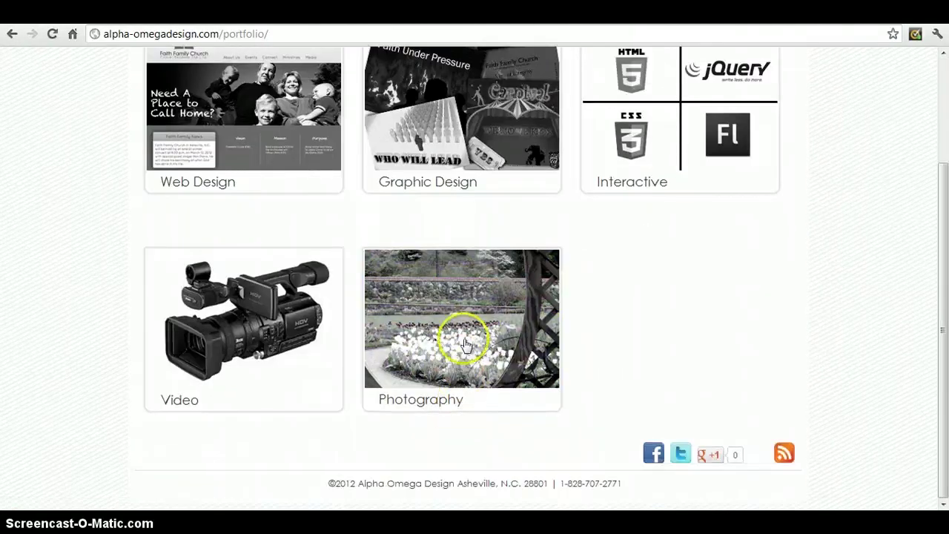
pyautogui.click(465, 340)
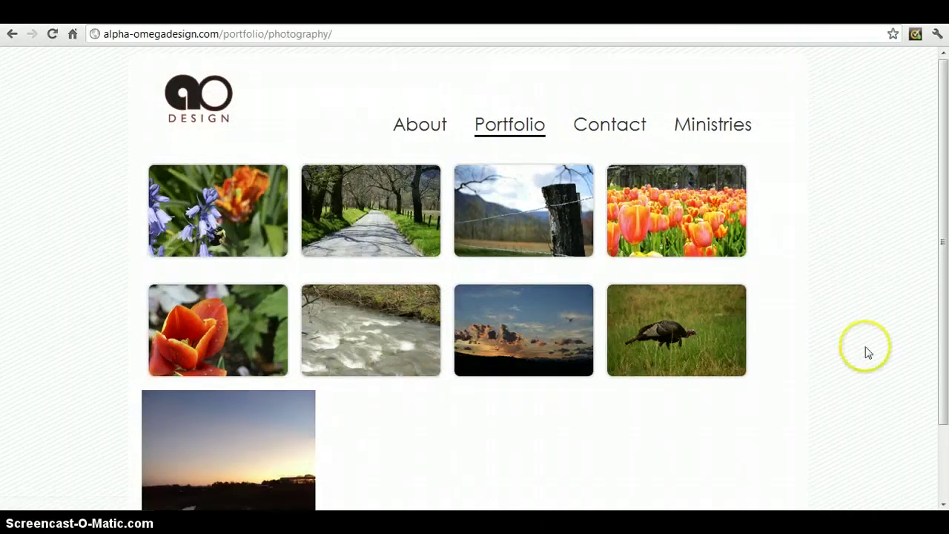
# Examine how the sunset image displays below the other gallery pictures and try opening it.
pyautogui.moveTo(941, 337); pyautogui.dragTo(940, 375)
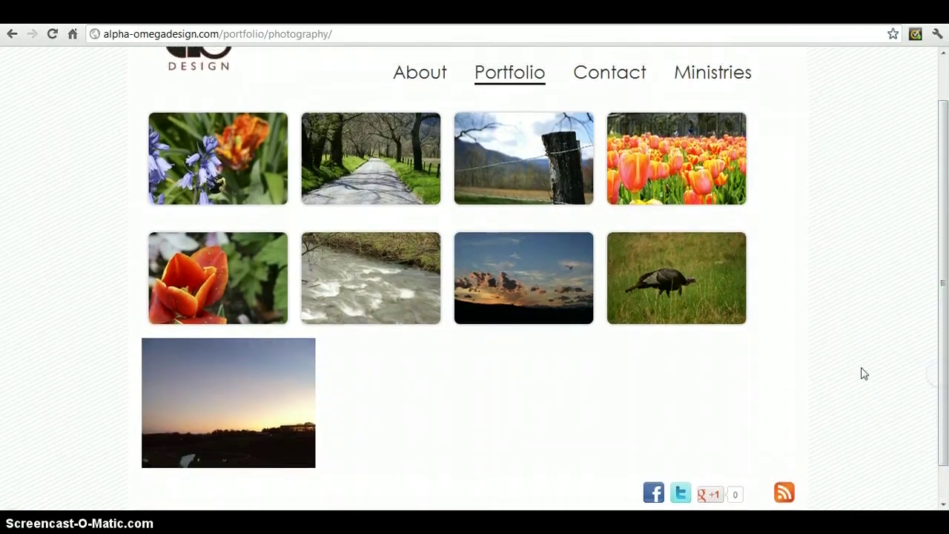
pyautogui.click(244, 377)
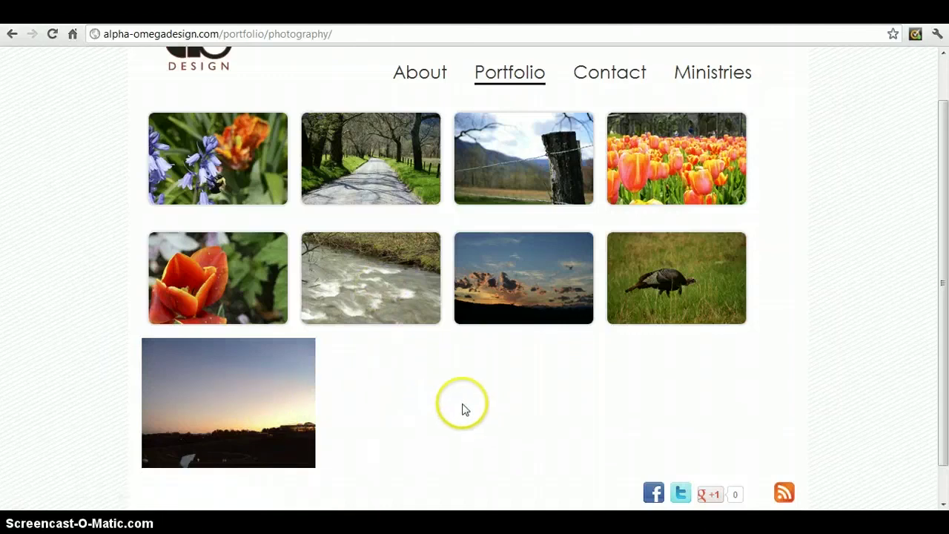
pyautogui.moveTo(940, 375); pyautogui.dragTo(940, 282)
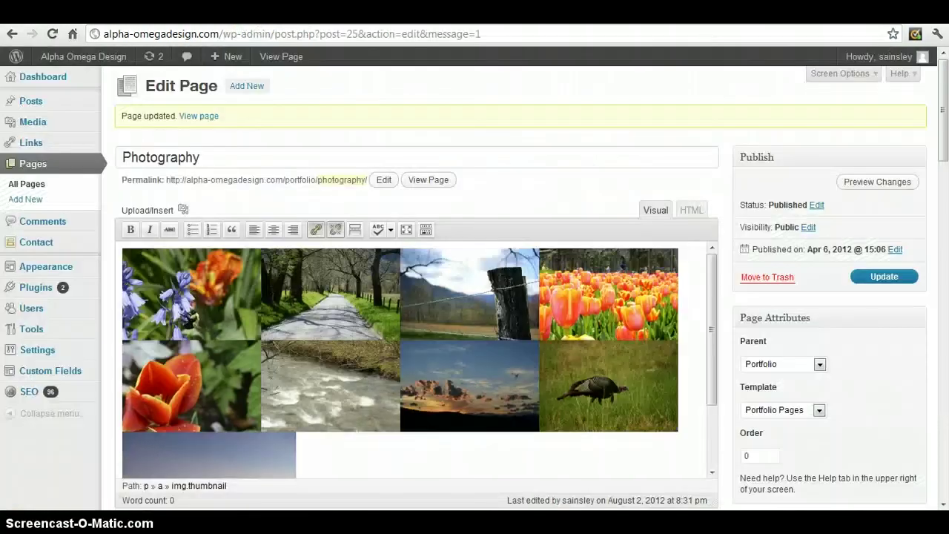
# Return to the Photography page editor and select the sunset image below the other pictures.
pyautogui.click(272, 143)
pyautogui.click(233, 469)
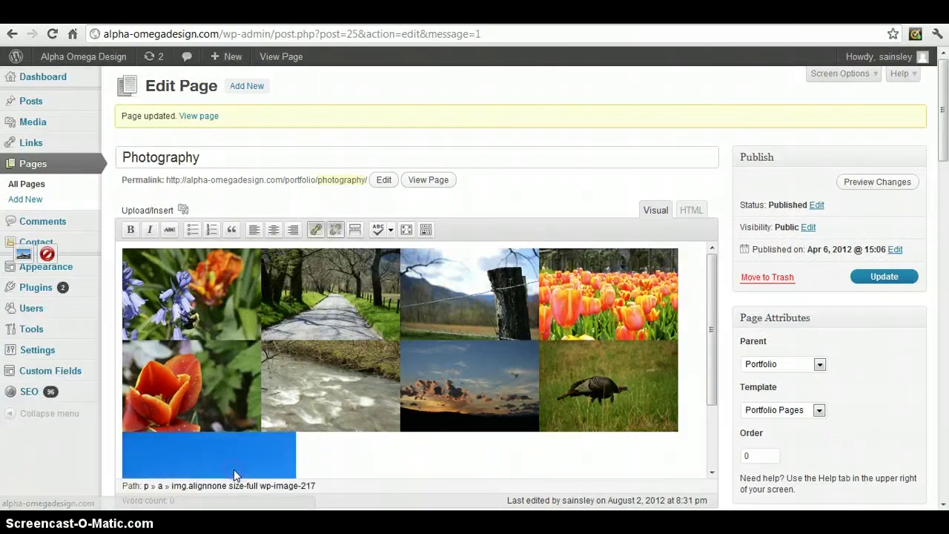